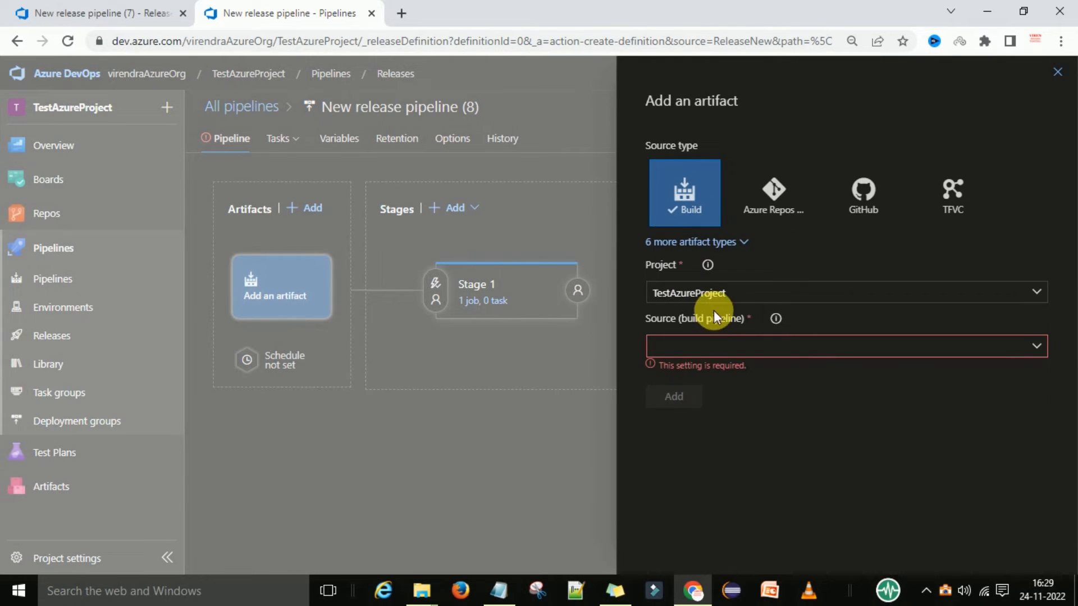
Add a Build artifact from the TestAzureProject-build pipeline to the release pipeline, using the Latest default version.
click(1036, 347)
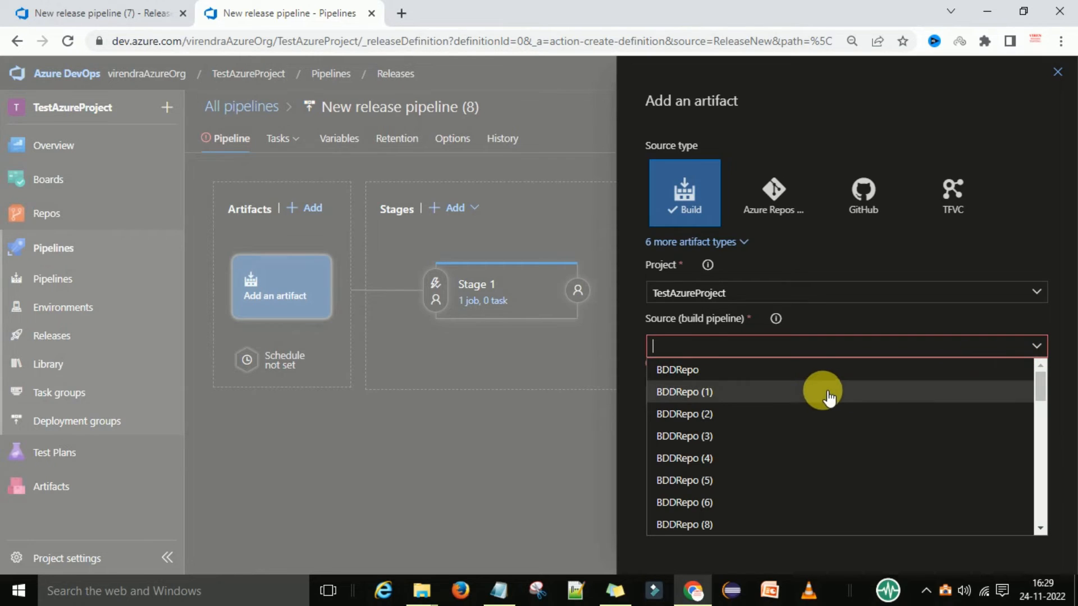
scroll(821, 395, down, 2)
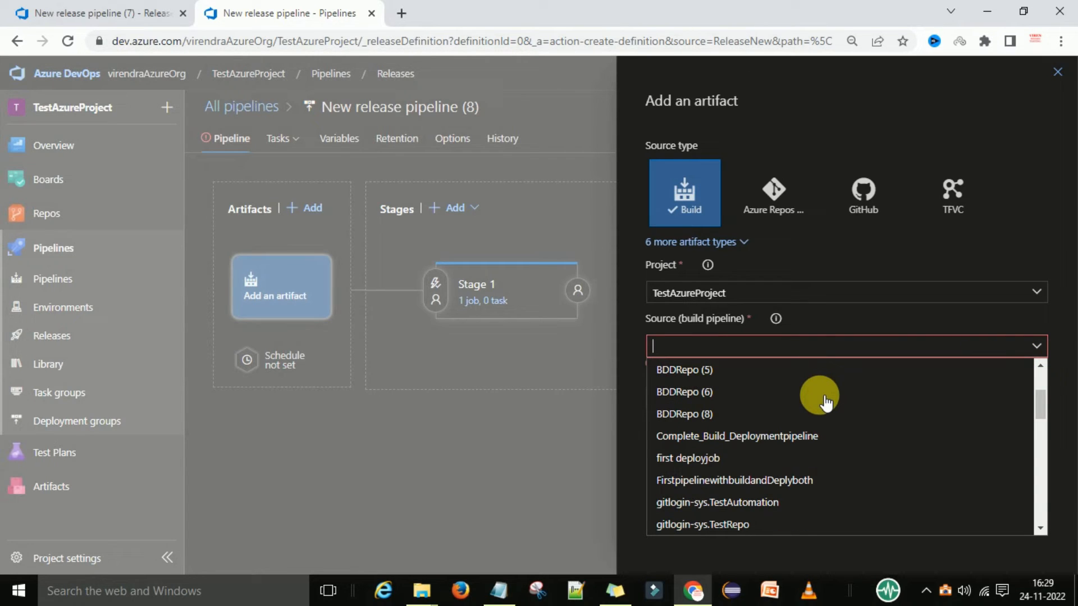
scroll(825, 402, down, 4)
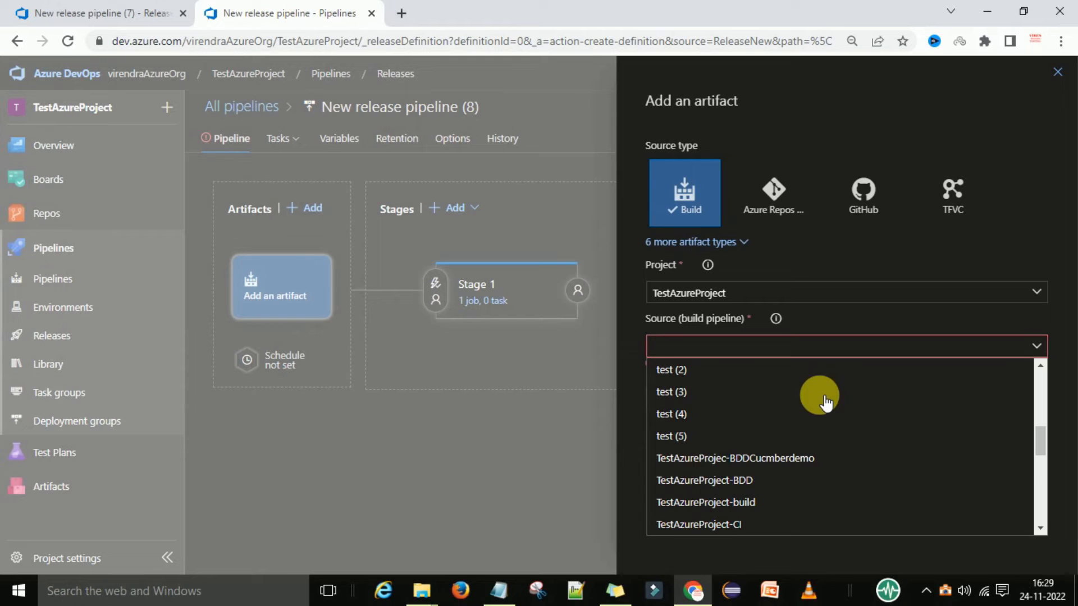
click(740, 502)
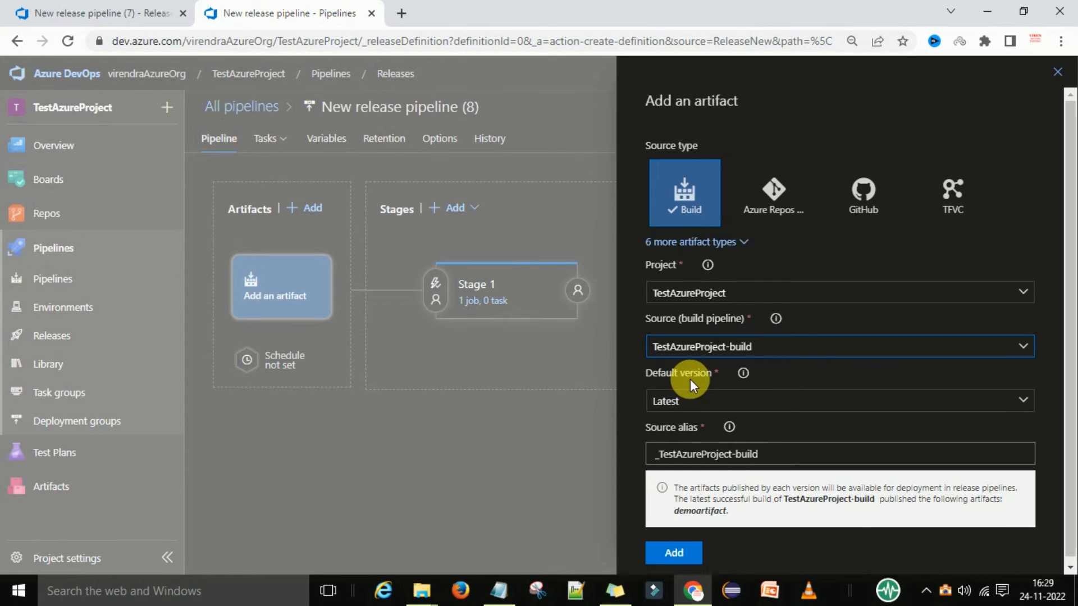
scroll(651, 402, down, 1)
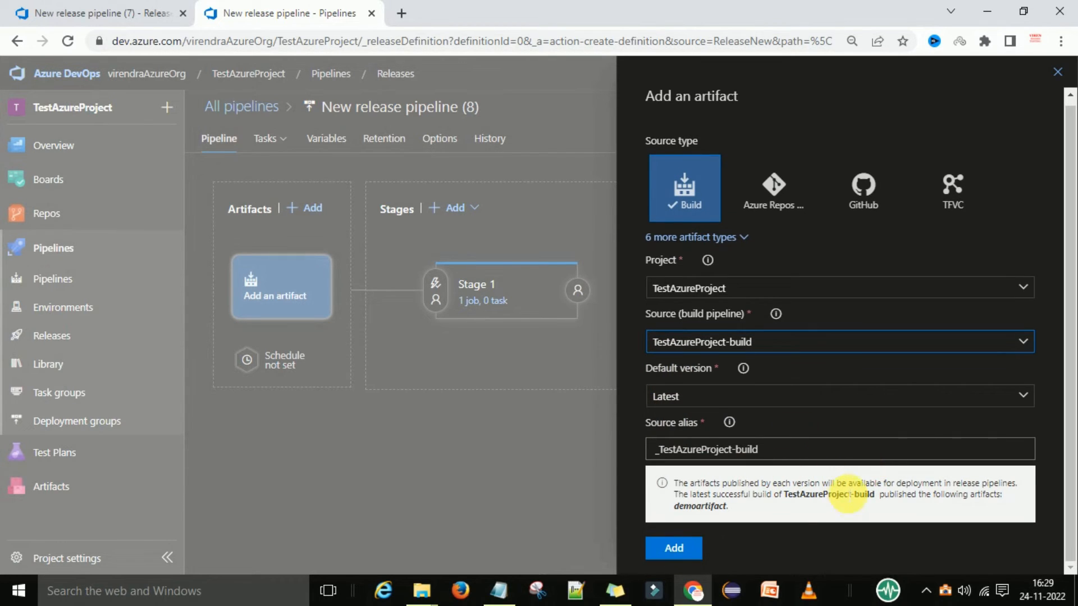
click(674, 548)
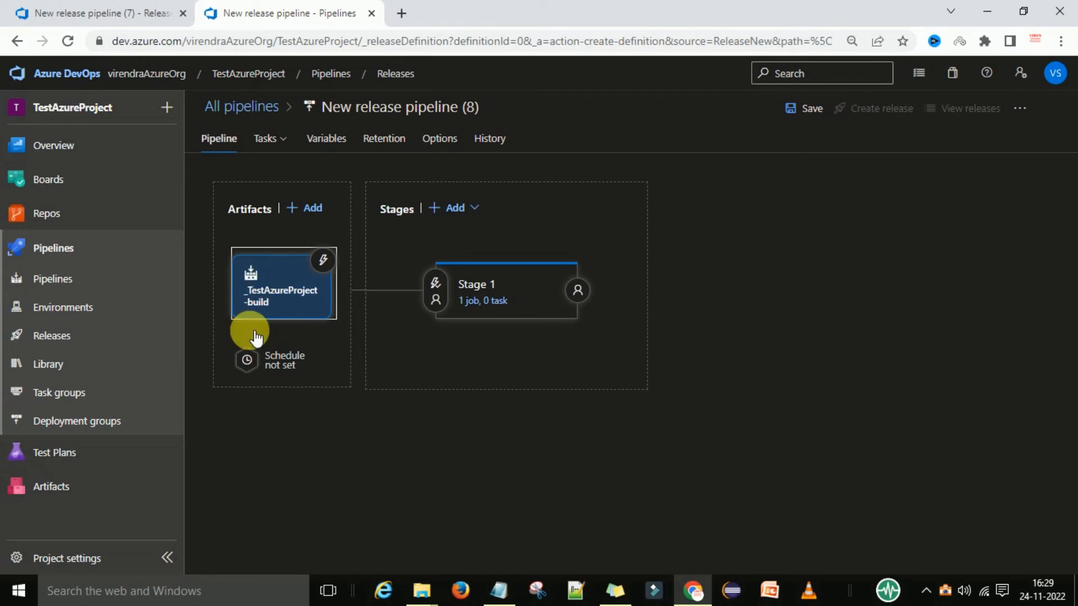
Add a Download Pipeline Artifacts task to the agent job of Stage 1.
click(467, 288)
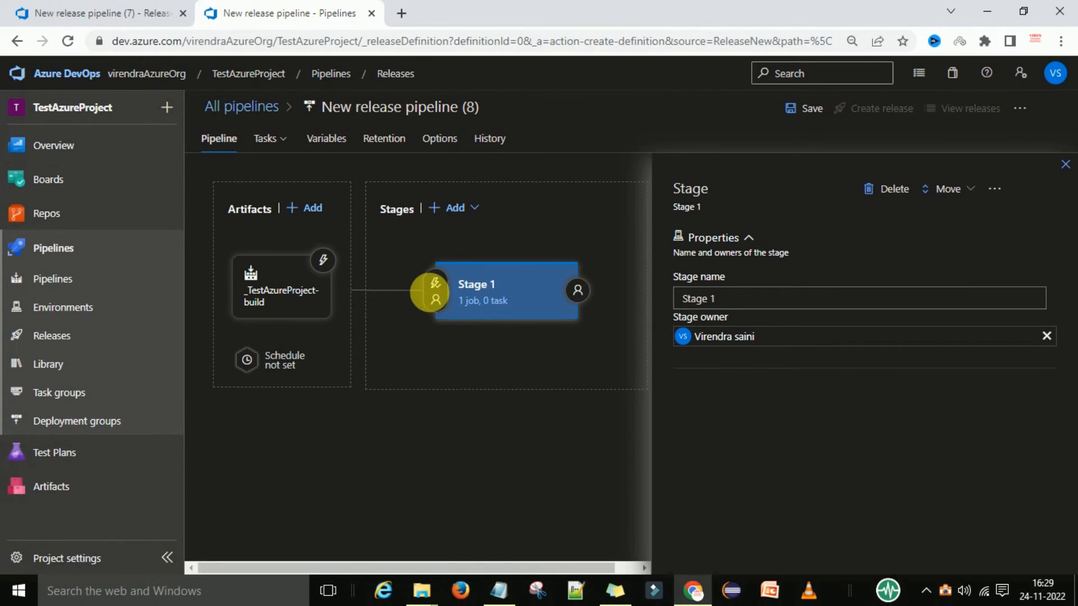
click(465, 300)
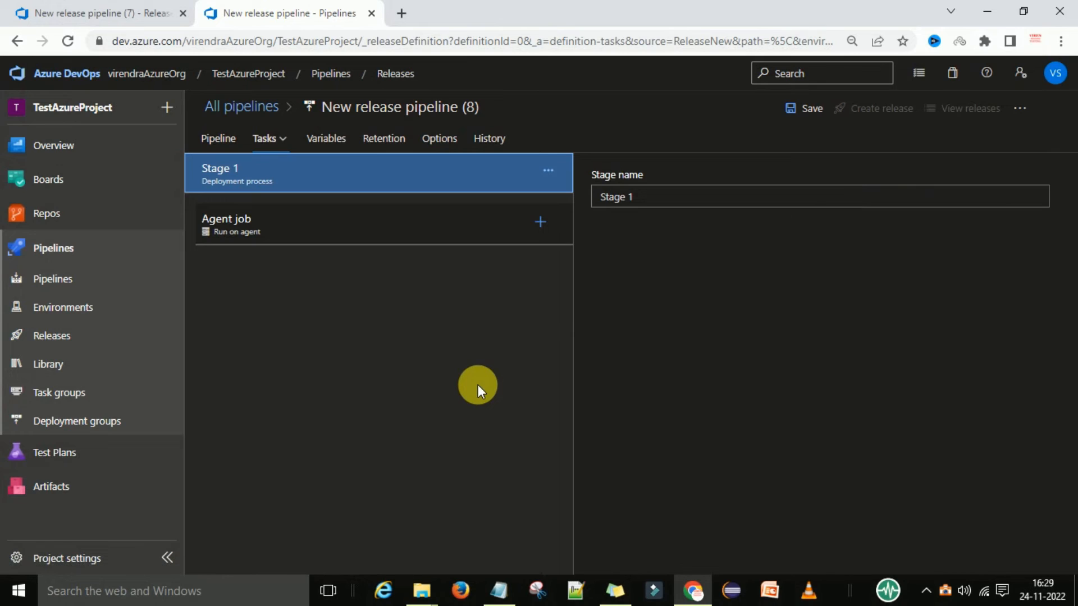
click(421, 223)
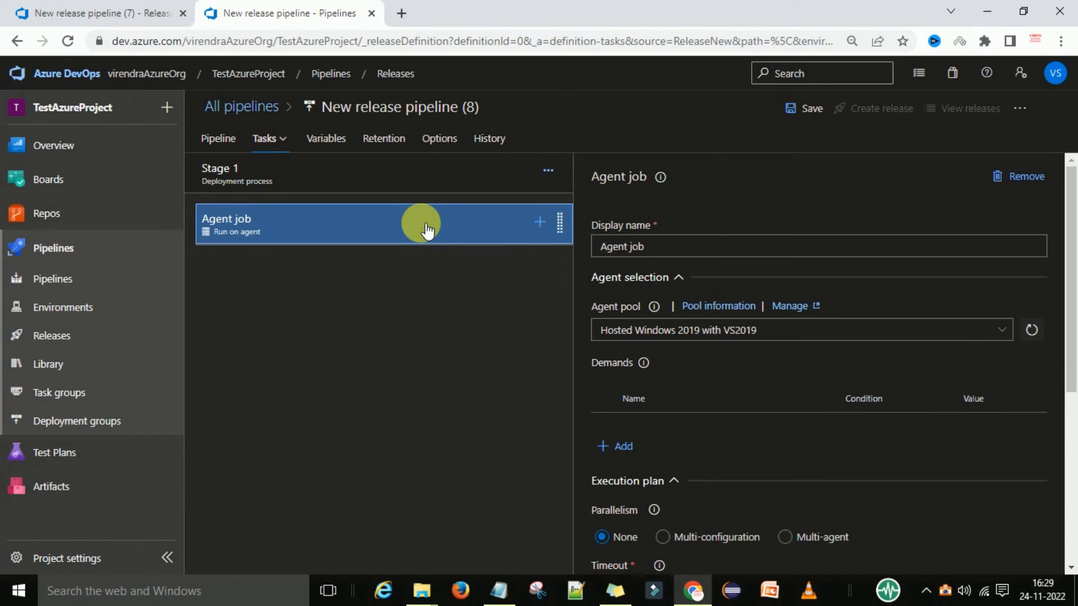
click(540, 222)
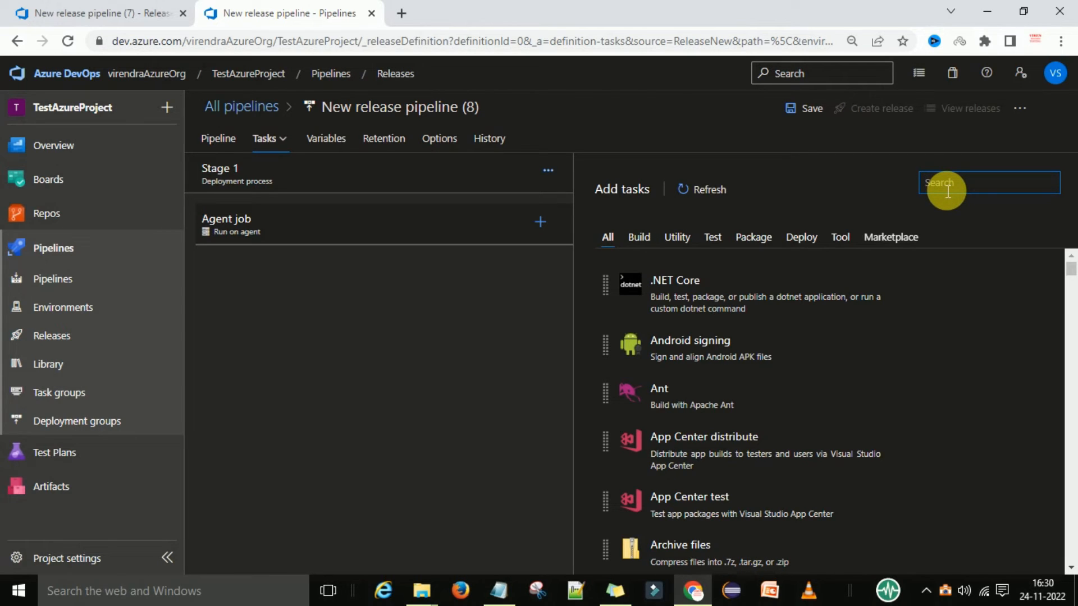
text(do)
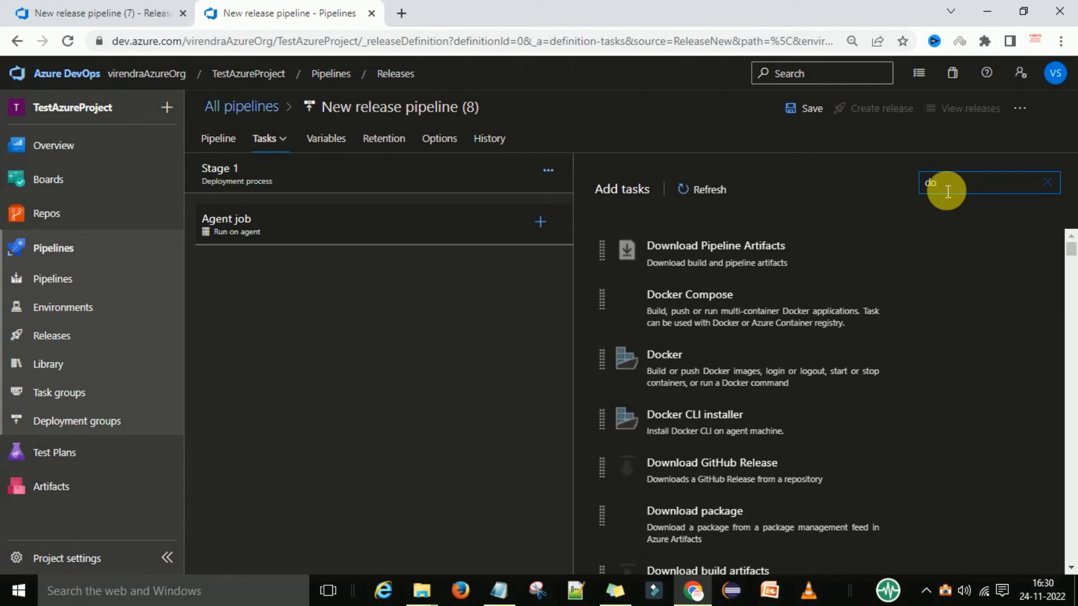
text(wn)
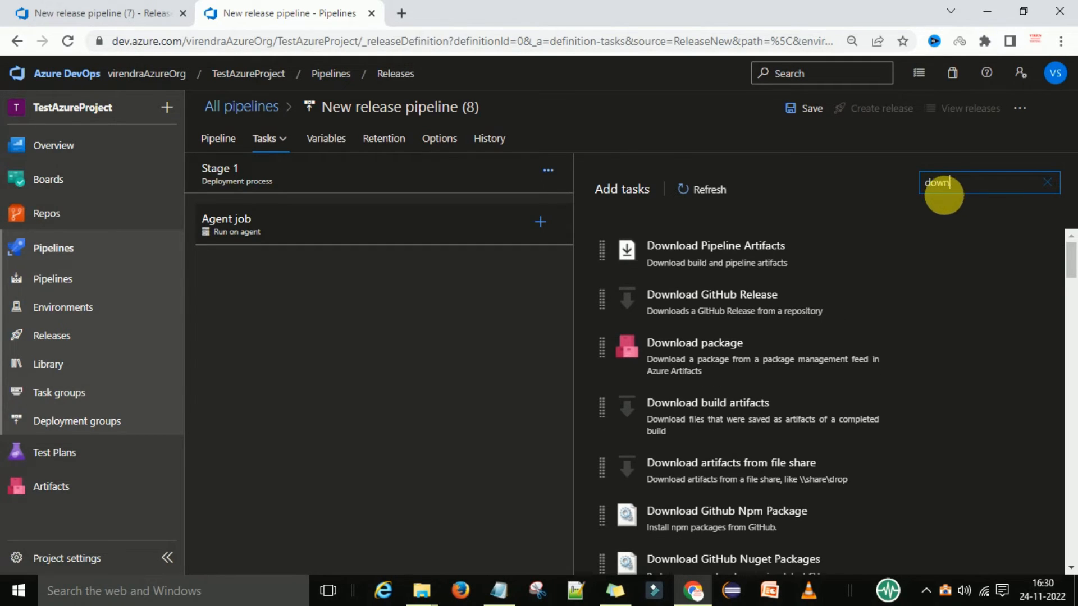
click(742, 248)
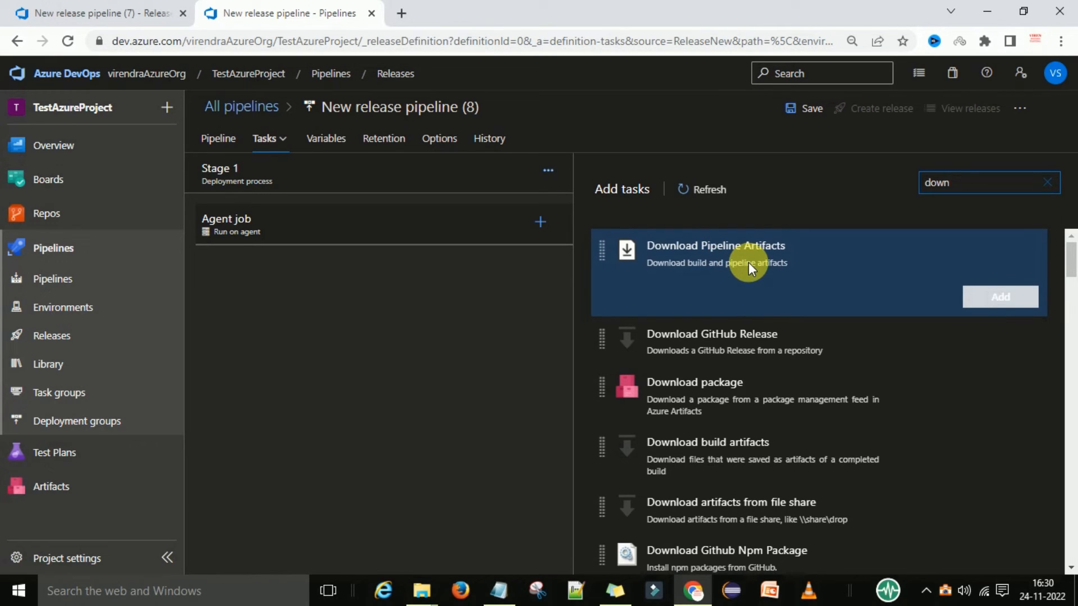
click(997, 297)
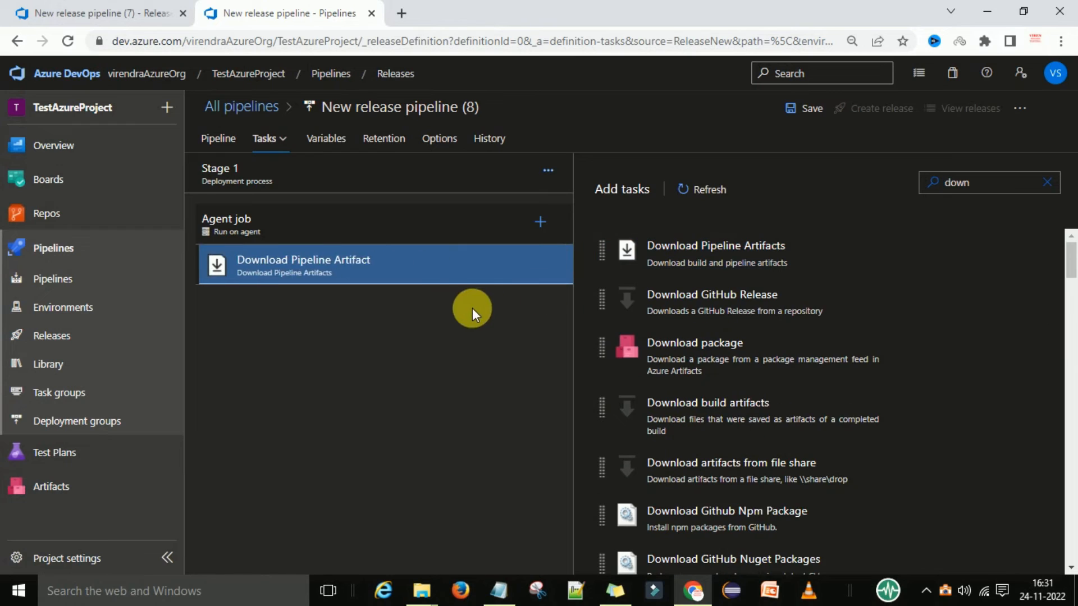
Set the download task's artifact name to demoartifact, copied from the Notepad notes, for artifacts produced by the current run.
click(349, 272)
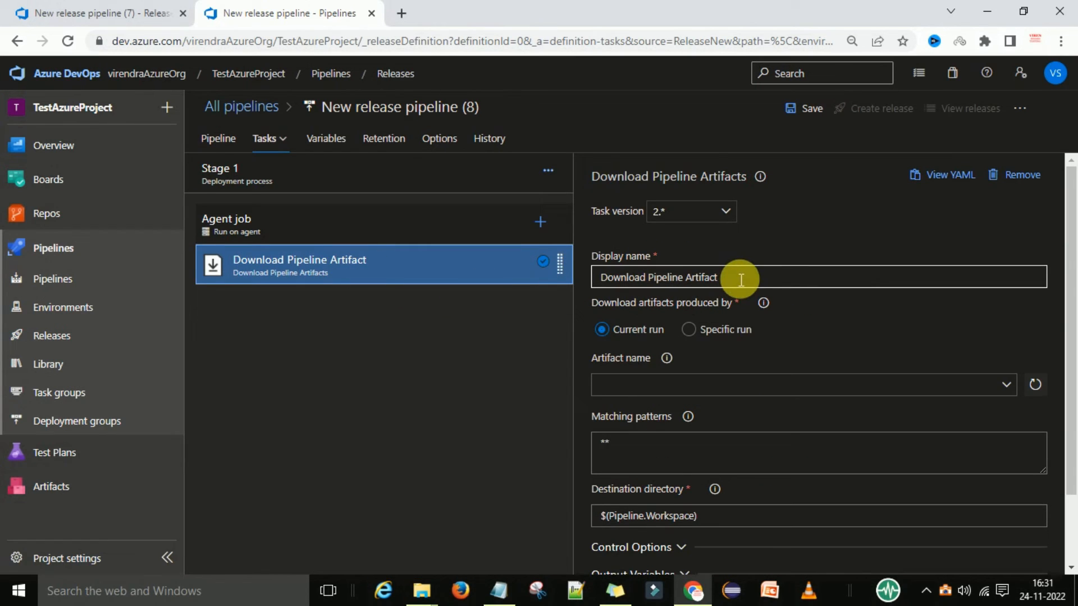
scroll(895, 321, down, 2)
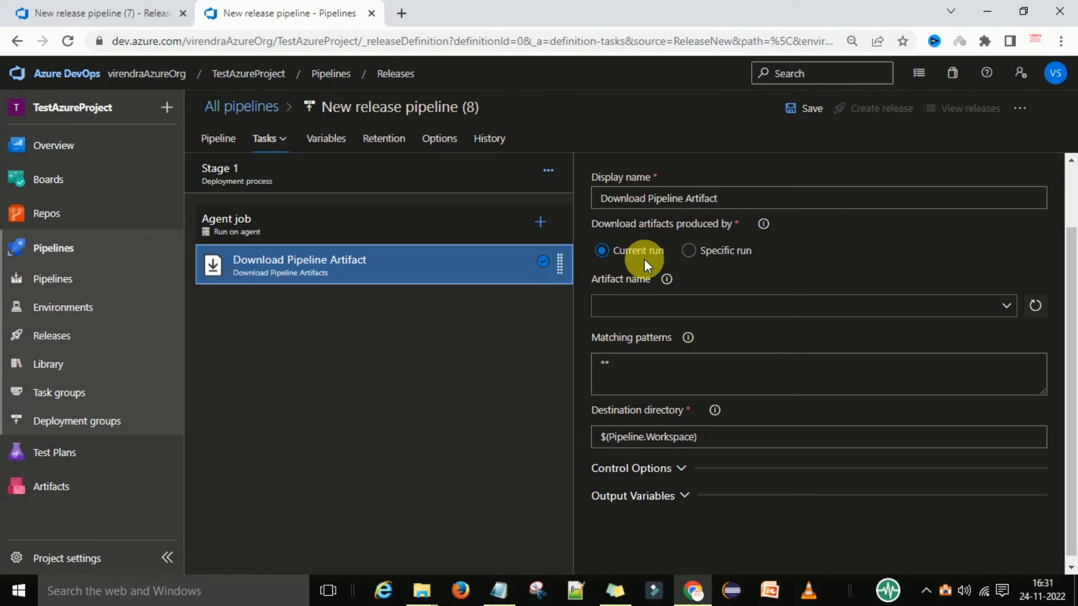
scroll(644, 258, down, 1)
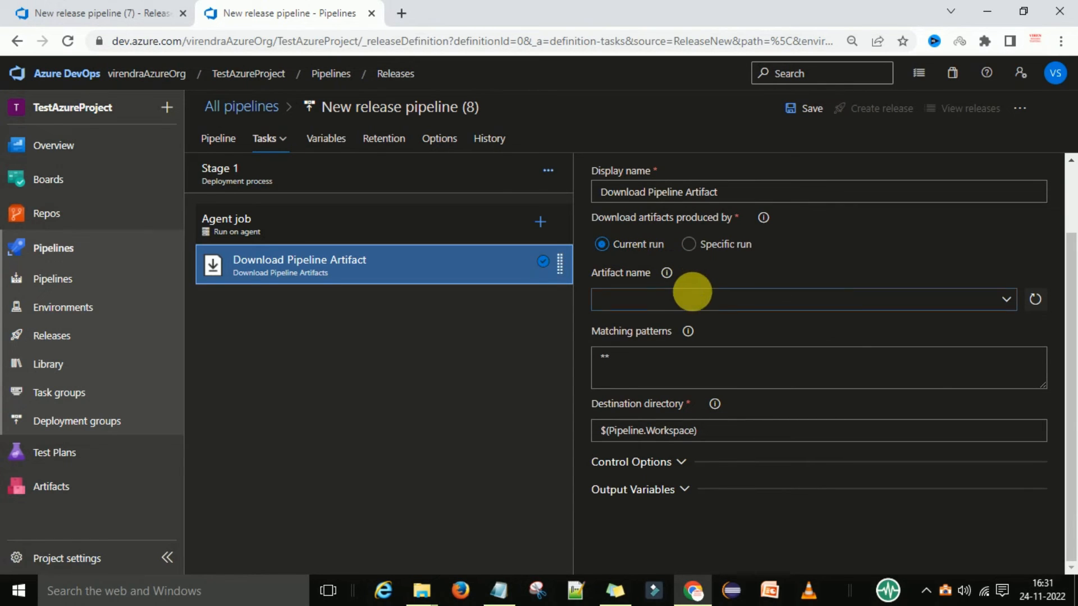
click(698, 300)
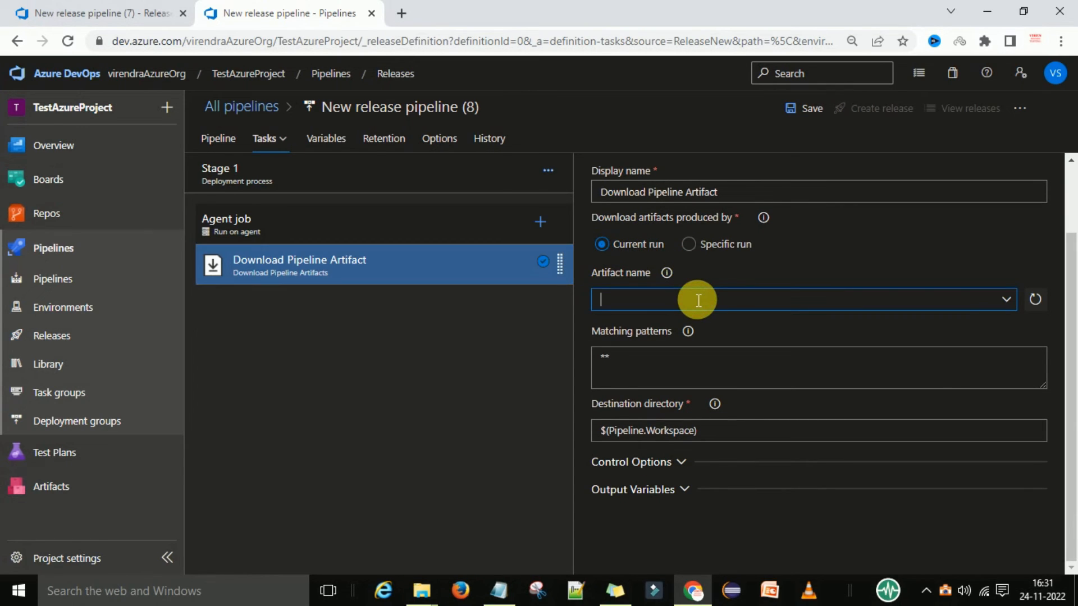
click(499, 589)
drag(308, 169, 228, 169)
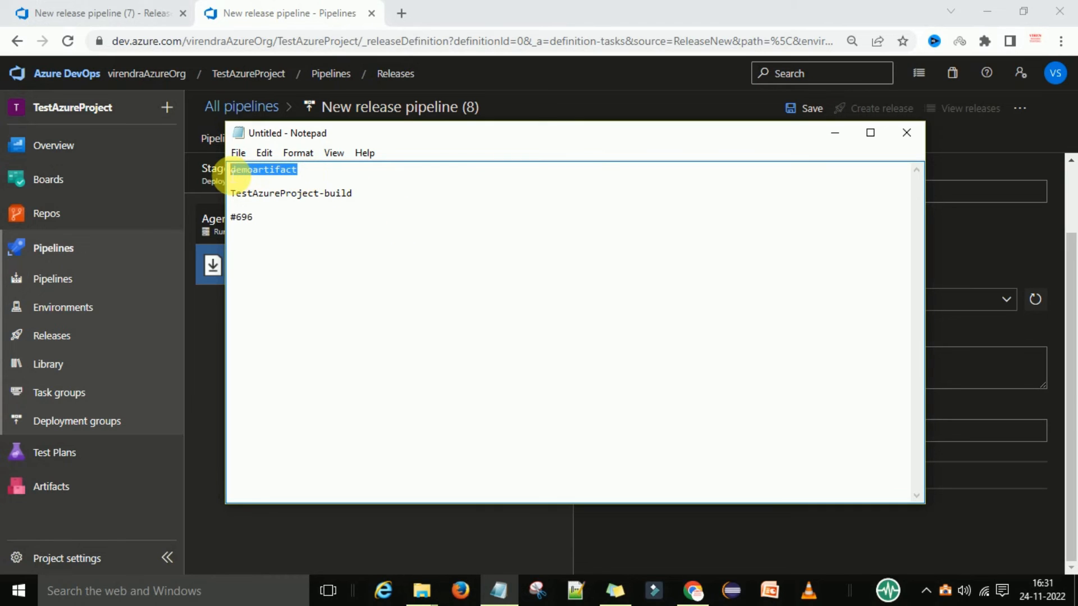
key(ctrl+c)
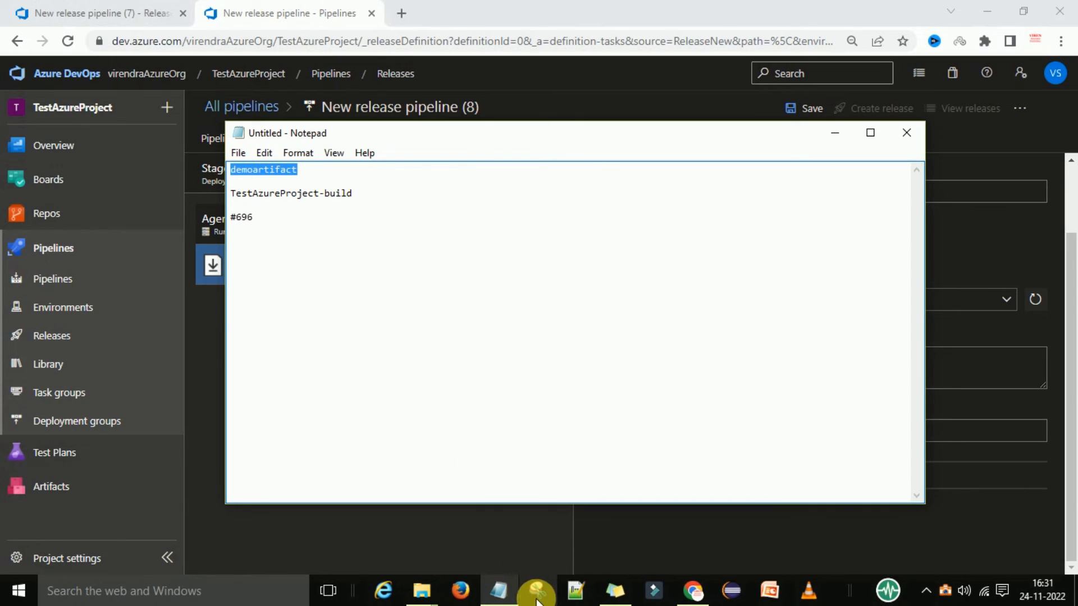
click(498, 589)
key(ctrl+v)
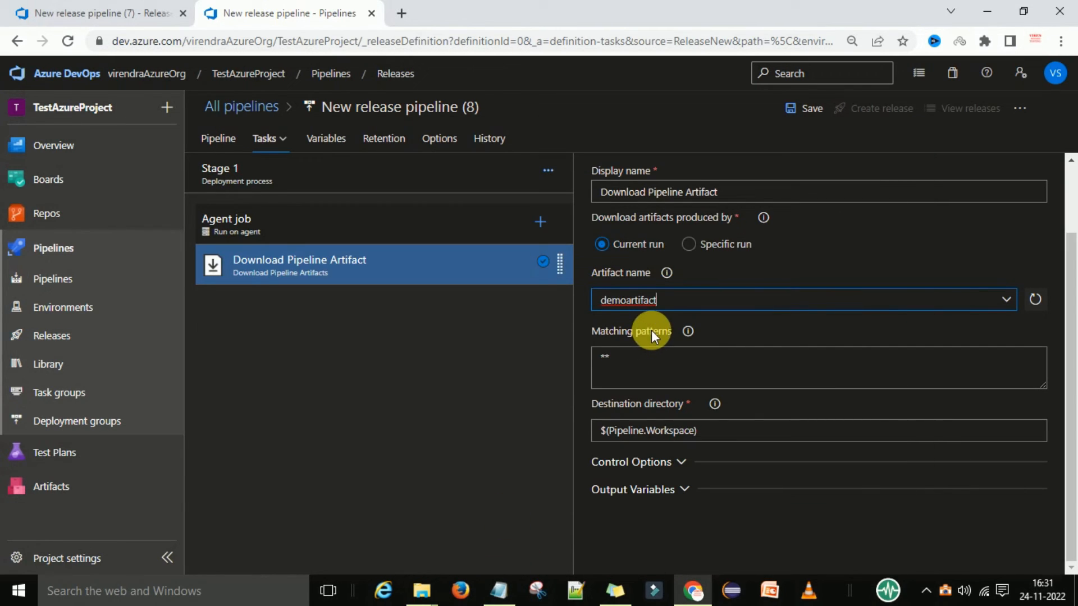
click(784, 332)
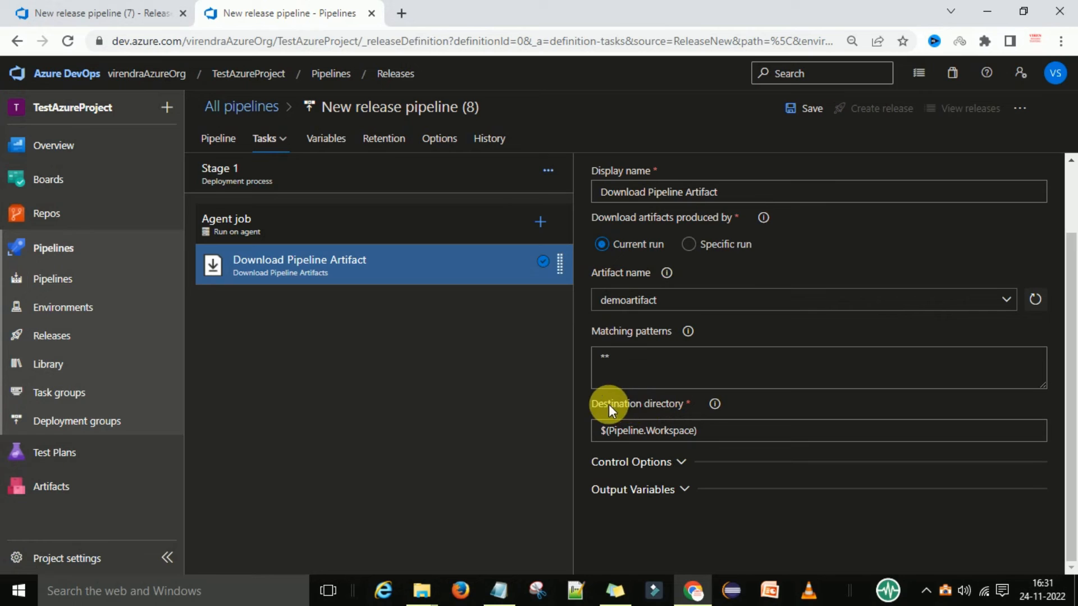
Keep $(Pipeline.Workspace) as the task's destination directory and save the release pipeline in the root folder.
click(712, 439)
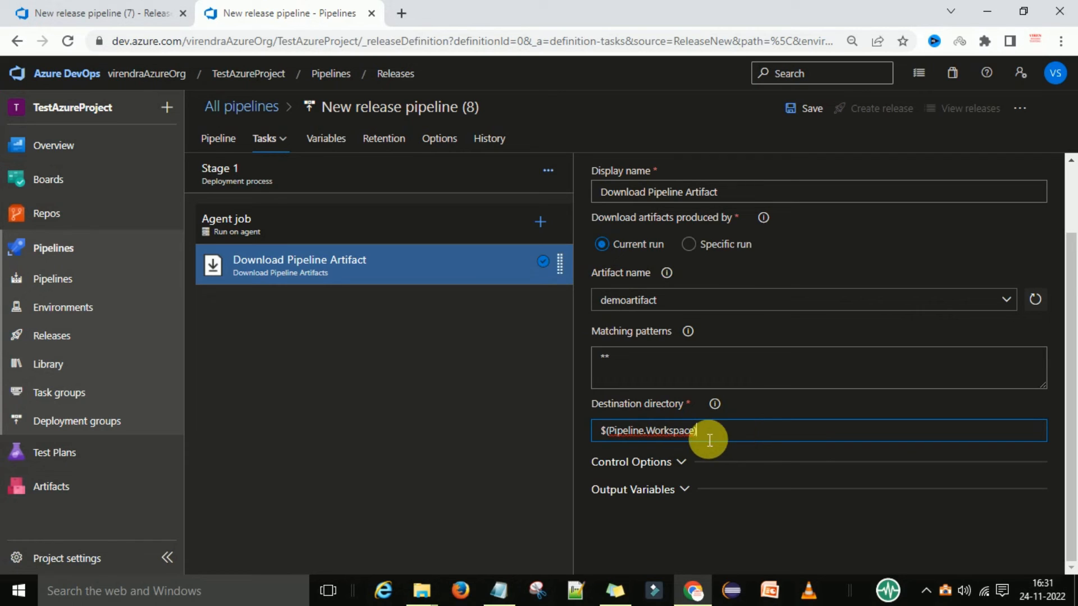
click(705, 304)
click(797, 108)
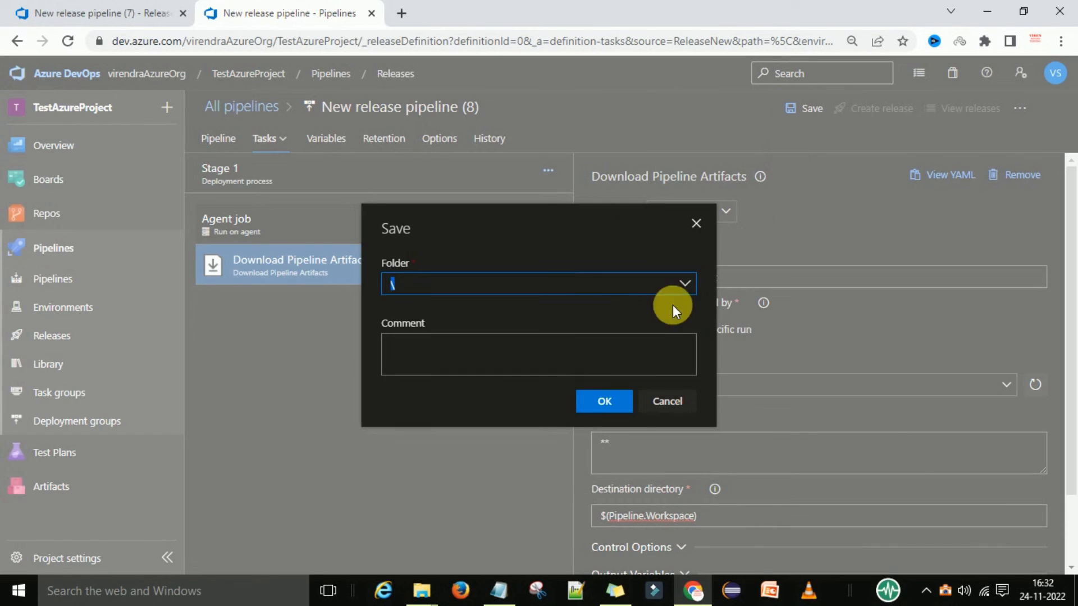
click(605, 401)
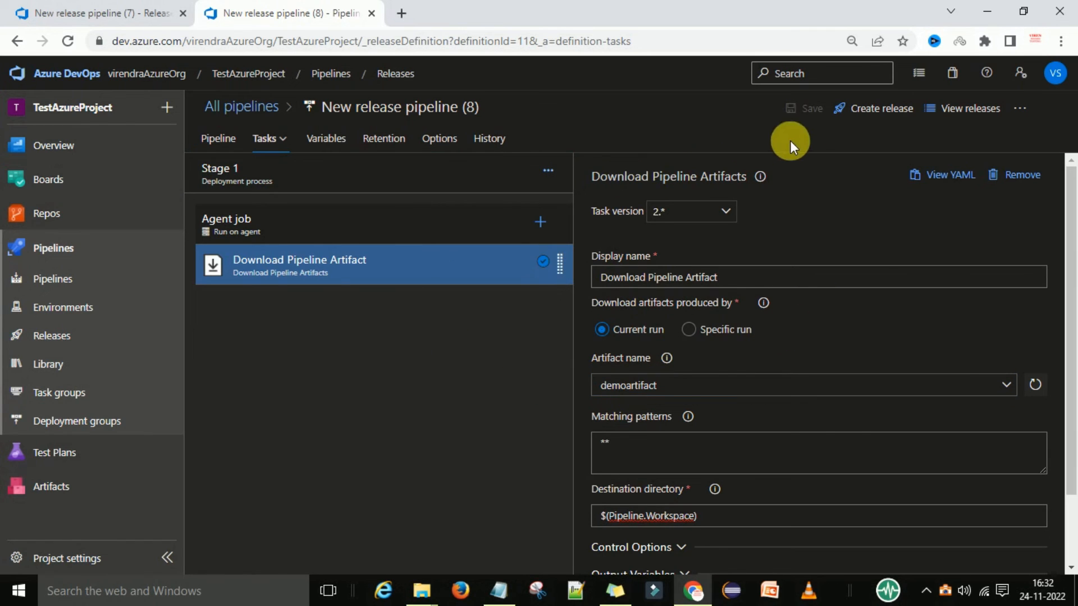
Create a new release using version 696 of the _TestAzureProject-build artifact, checking the build number against the Notepad notes.
click(878, 113)
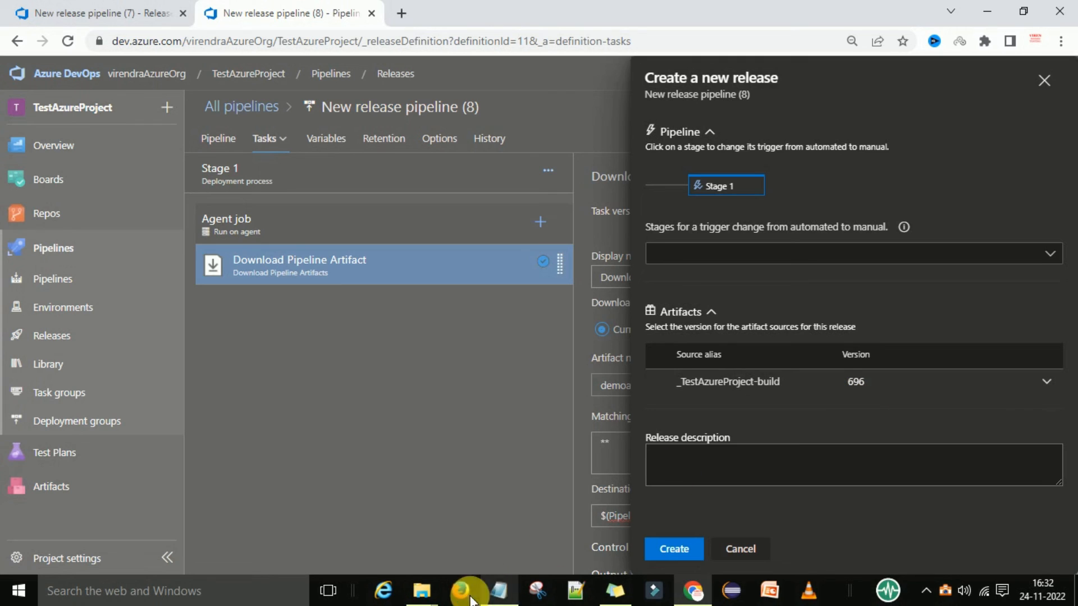
click(494, 594)
drag(255, 219, 229, 219)
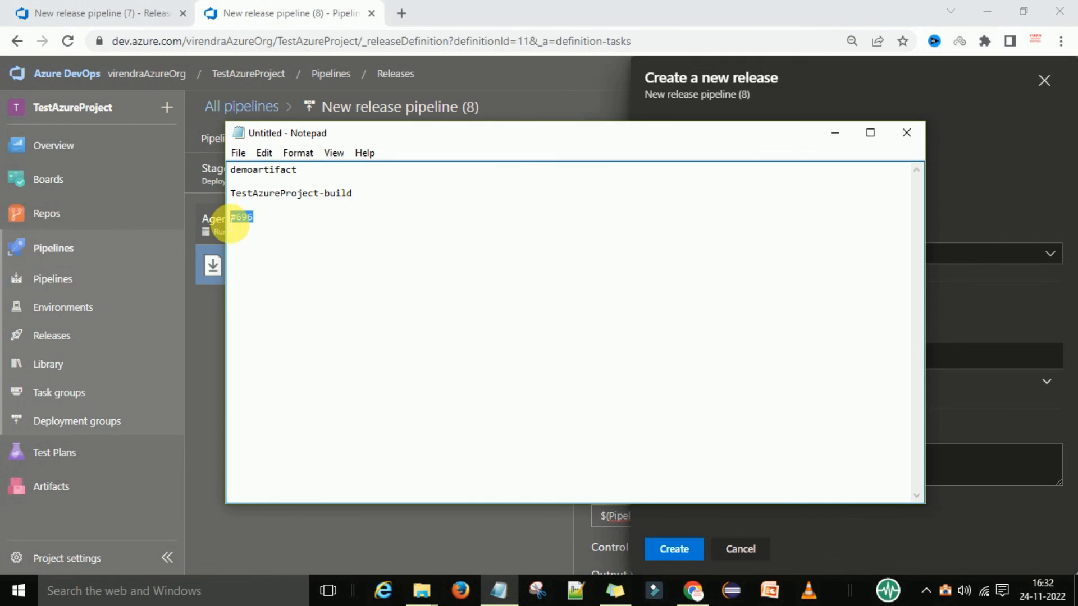
click(505, 588)
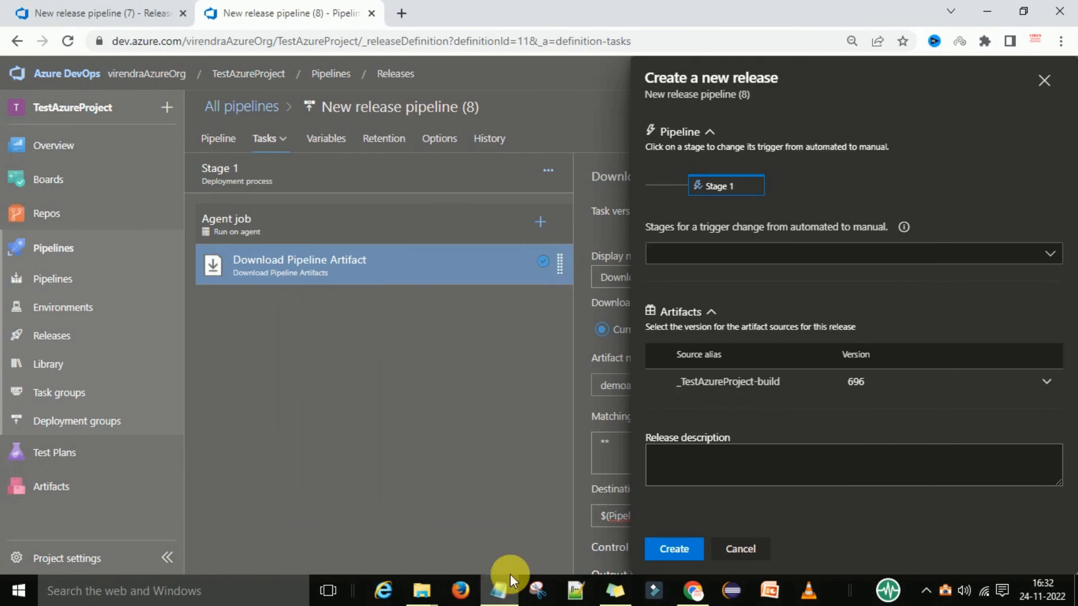
click(1046, 384)
click(1044, 384)
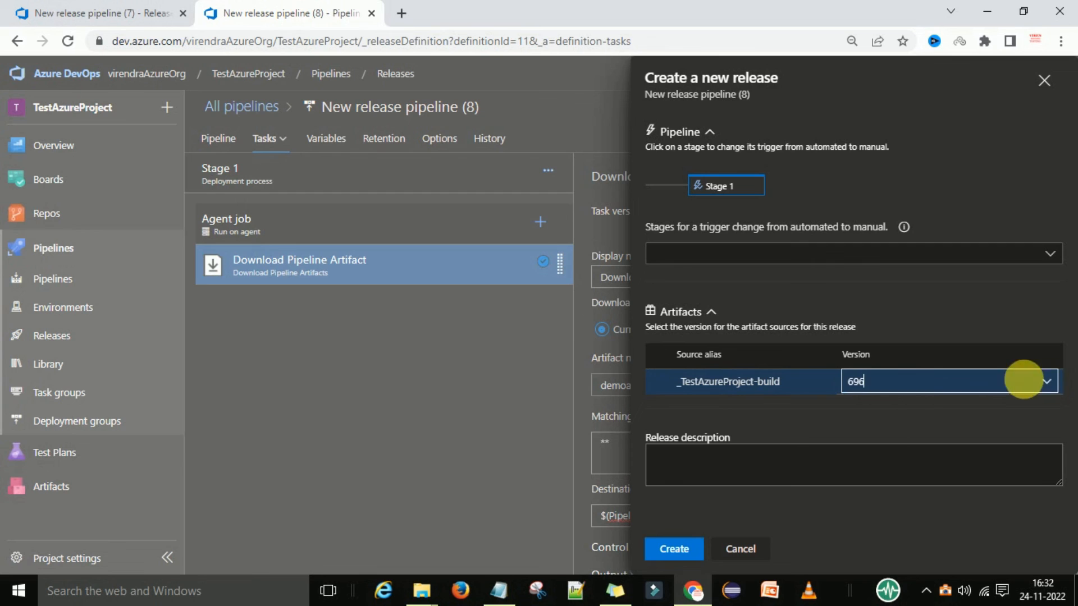
click(661, 551)
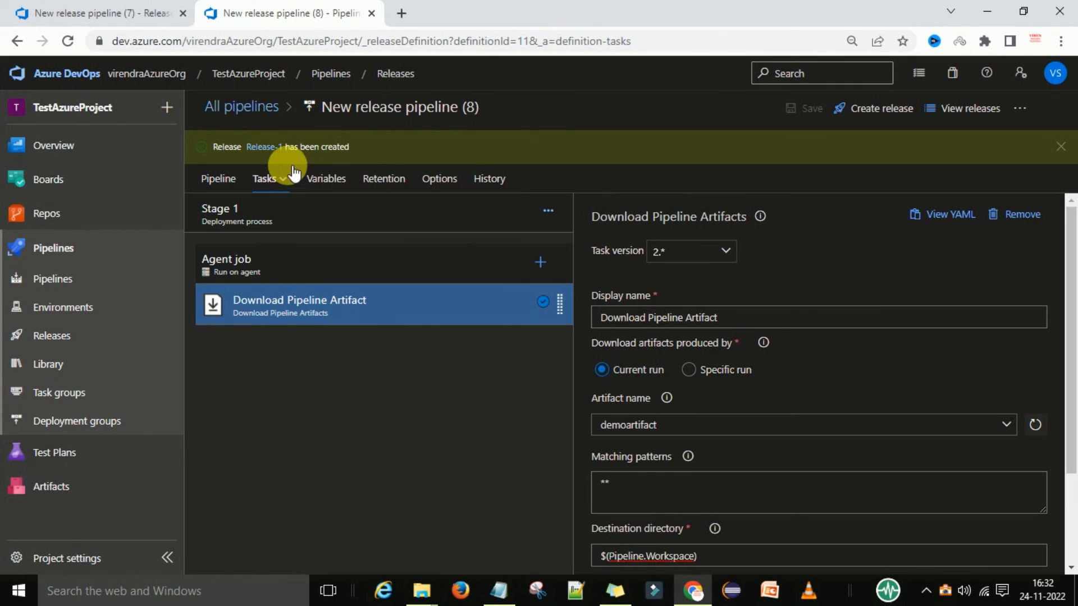
Open the newly created Release-1 and review the deployment summary of Stage 1.
click(268, 151)
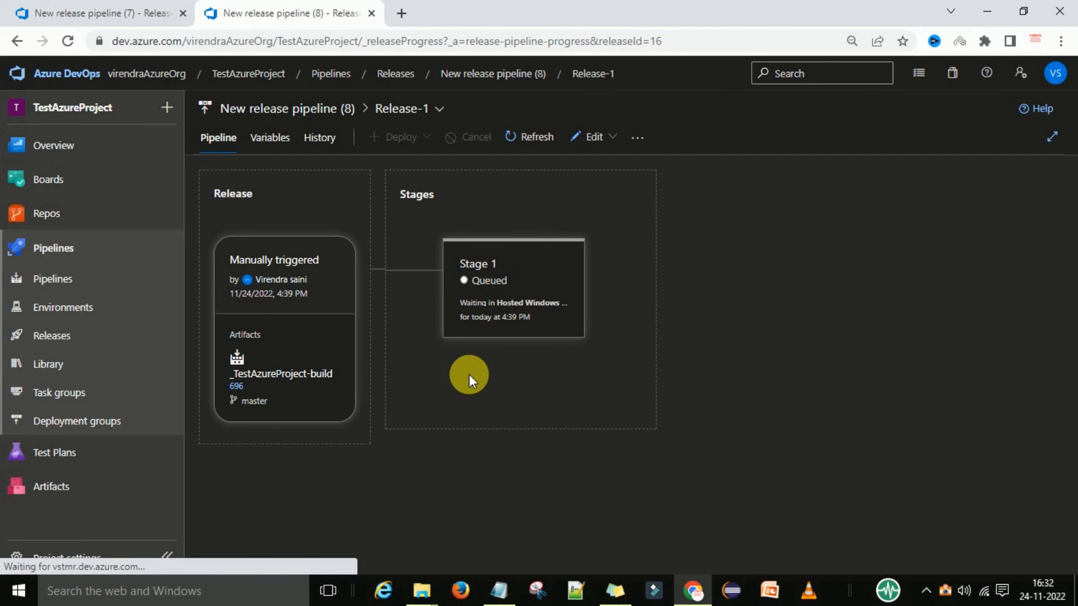
click(522, 266)
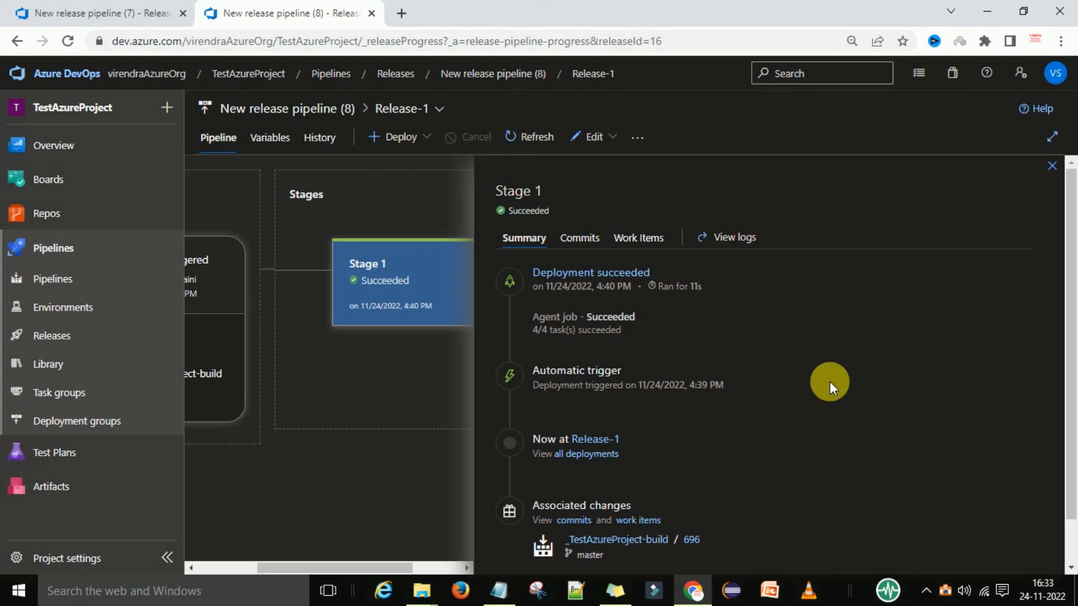
scroll(829, 381, down, 1)
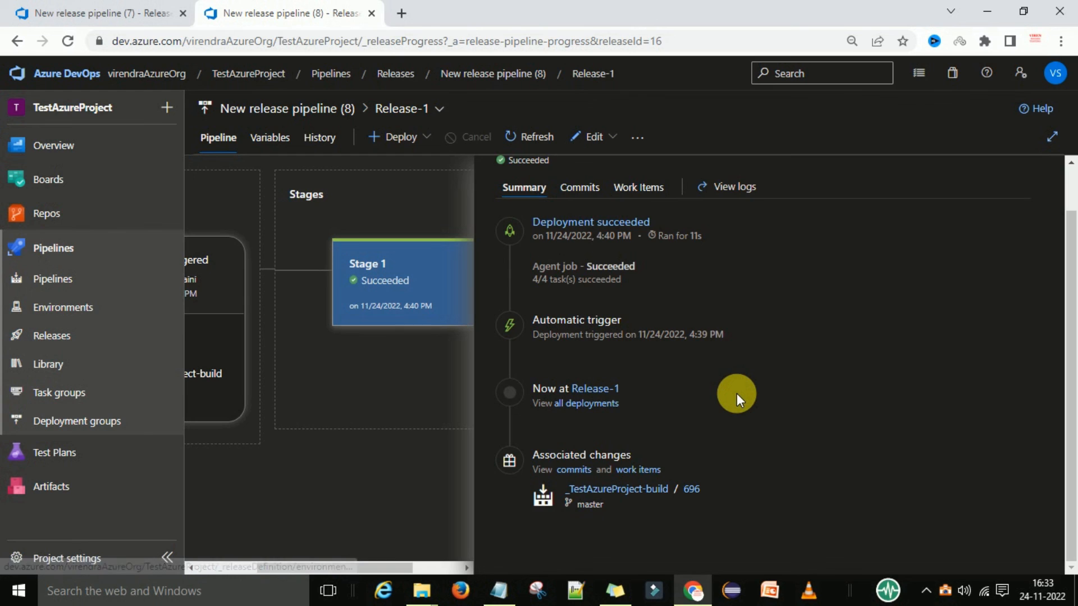
scroll(736, 393, up, 1)
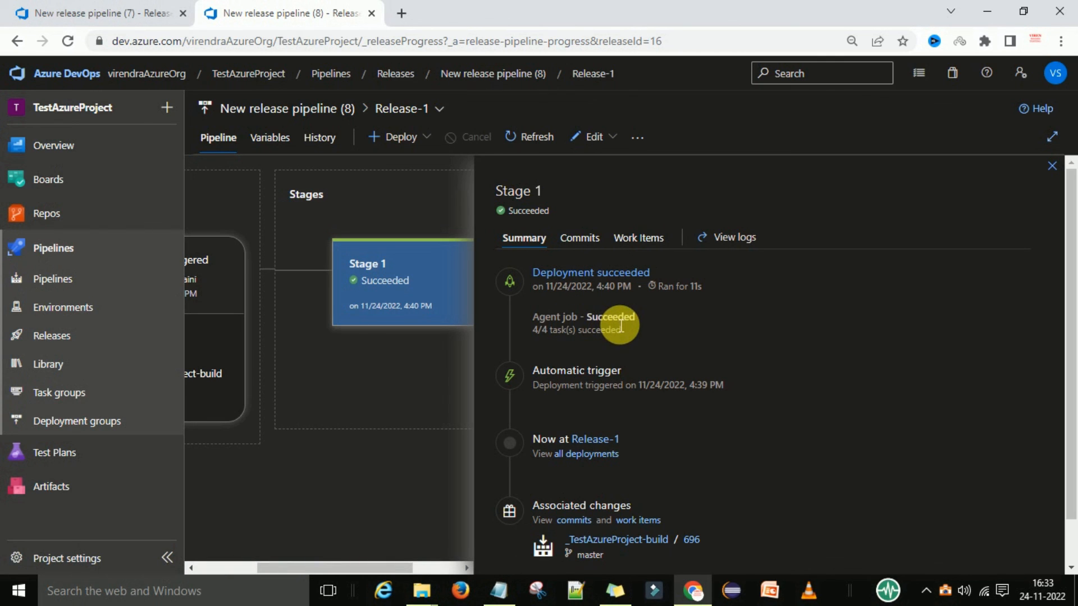
scroll(834, 351, down, 1)
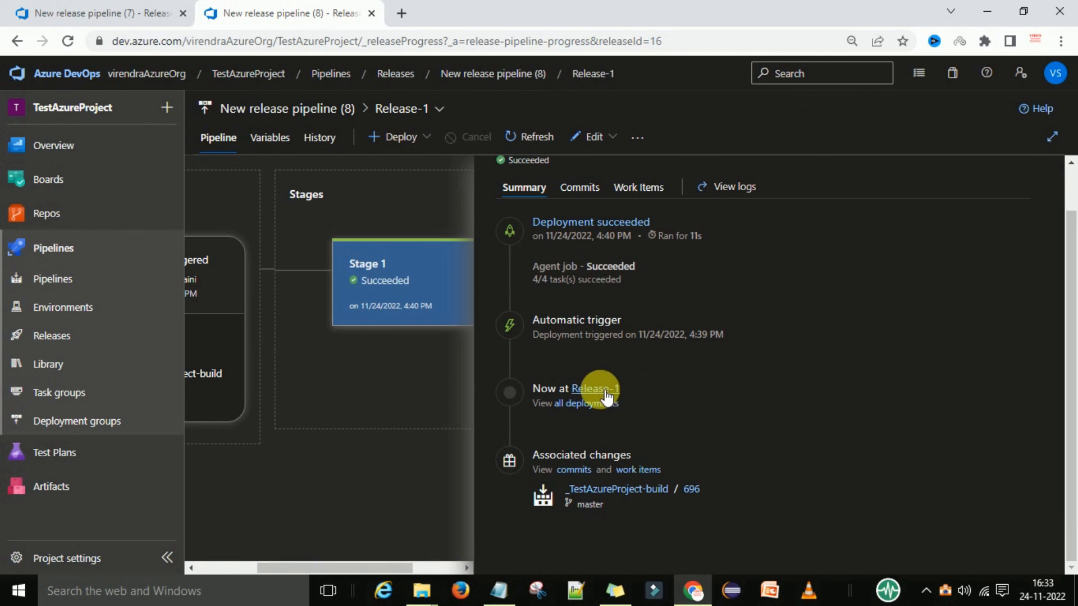
click(382, 414)
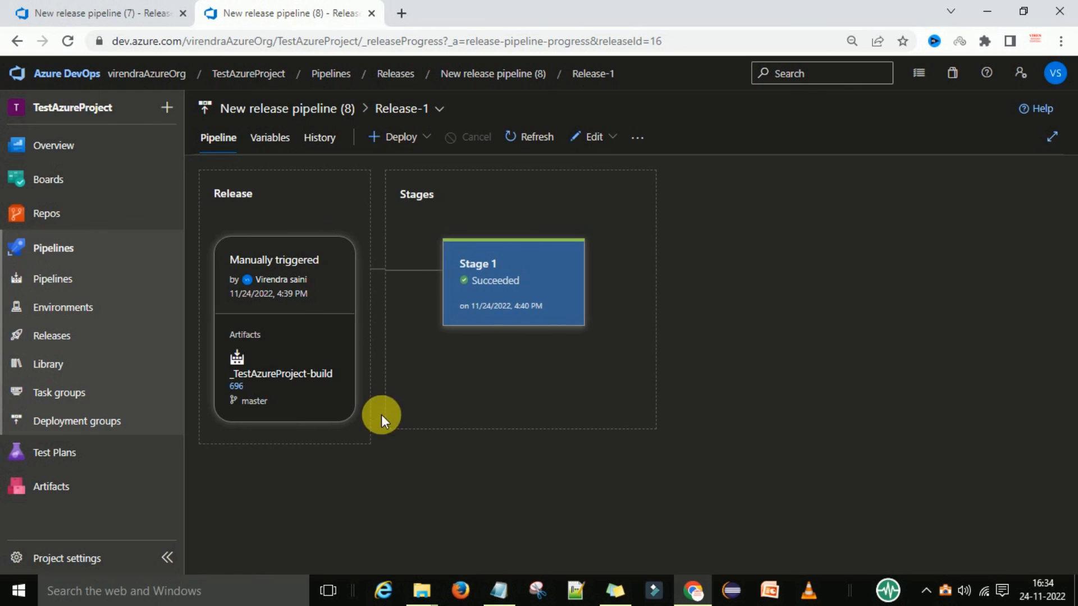
Open build 696 of _TestAzureProject-build from the release's artifacts.
click(237, 388)
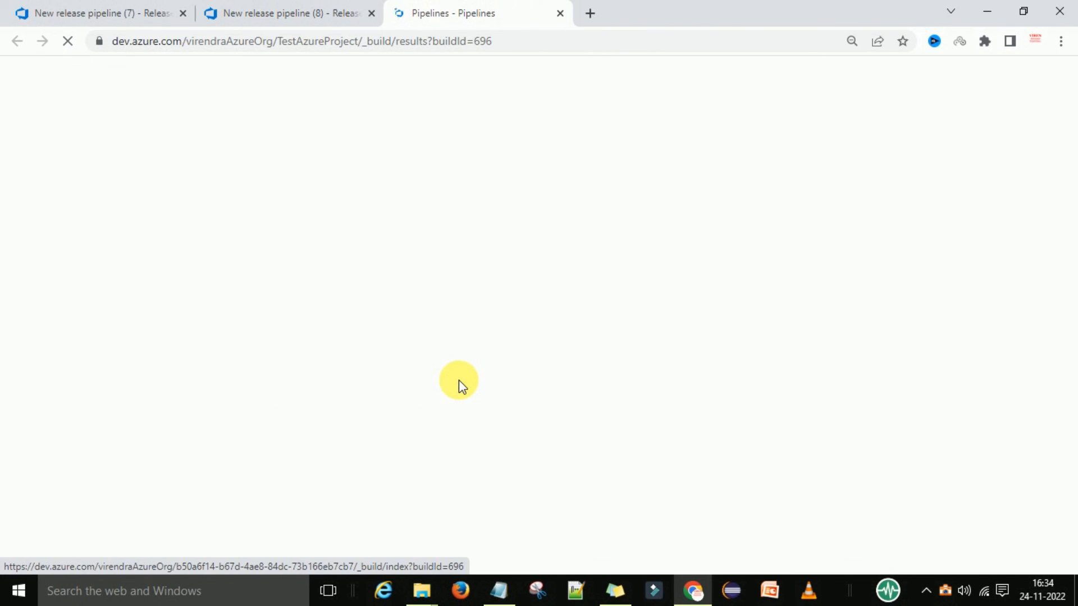